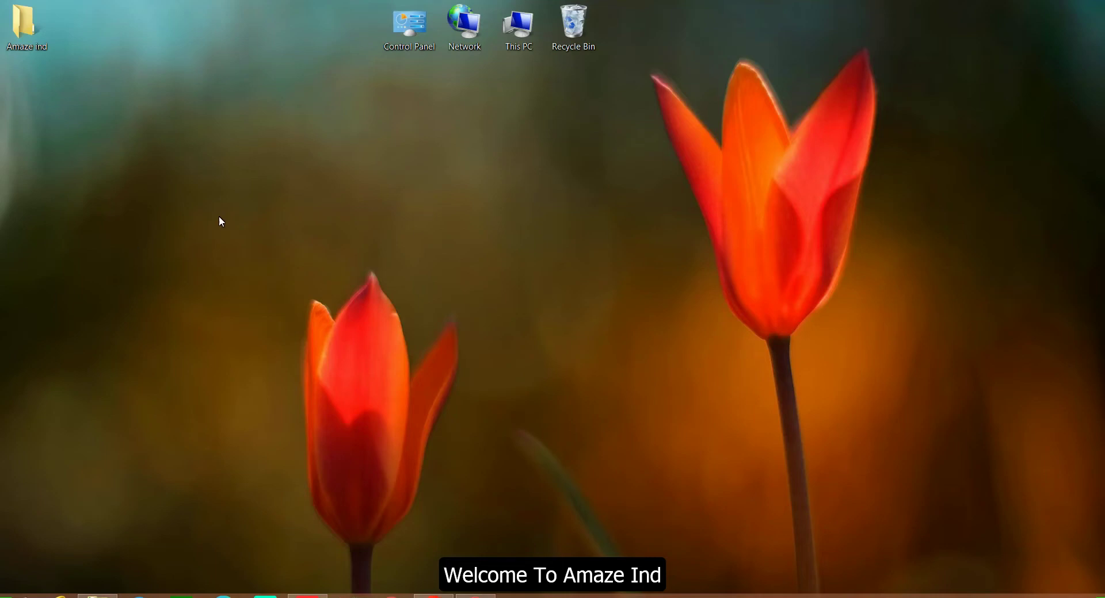
Create a desktop folder named Amaze Ind 1 and move it into the empty area below and to the right of the Amaze Ind folder.
right_click(390, 132)
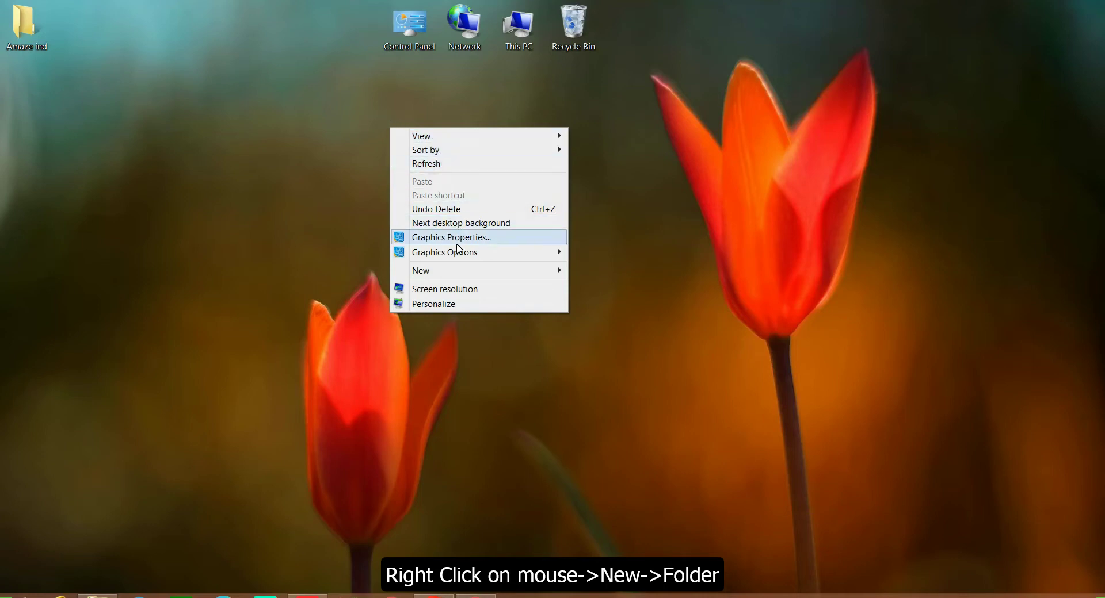
mouse_move(460, 279)
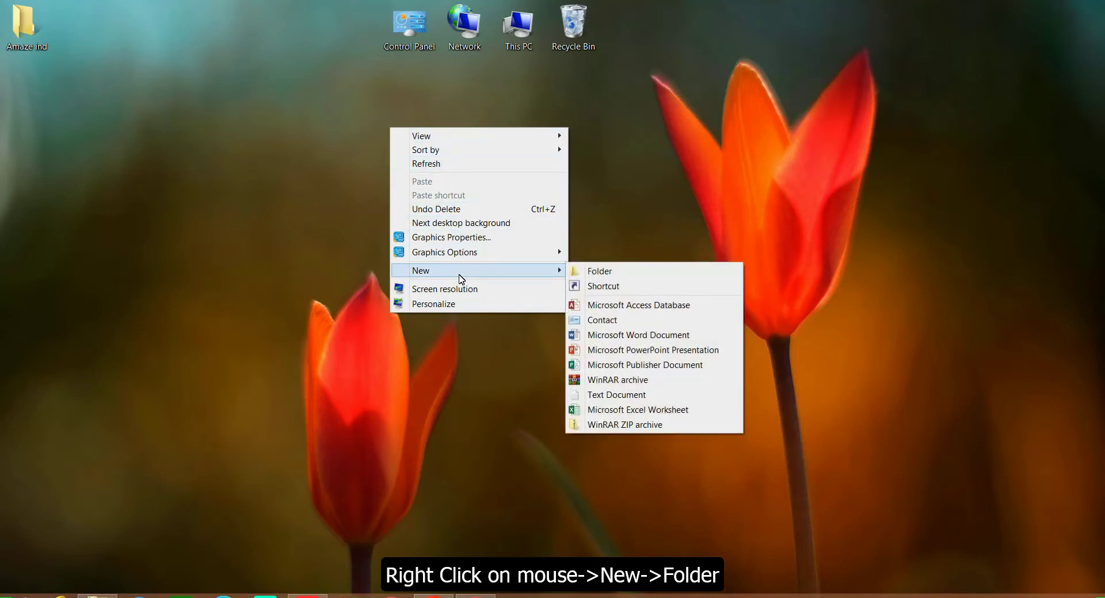
left_click(580, 274)
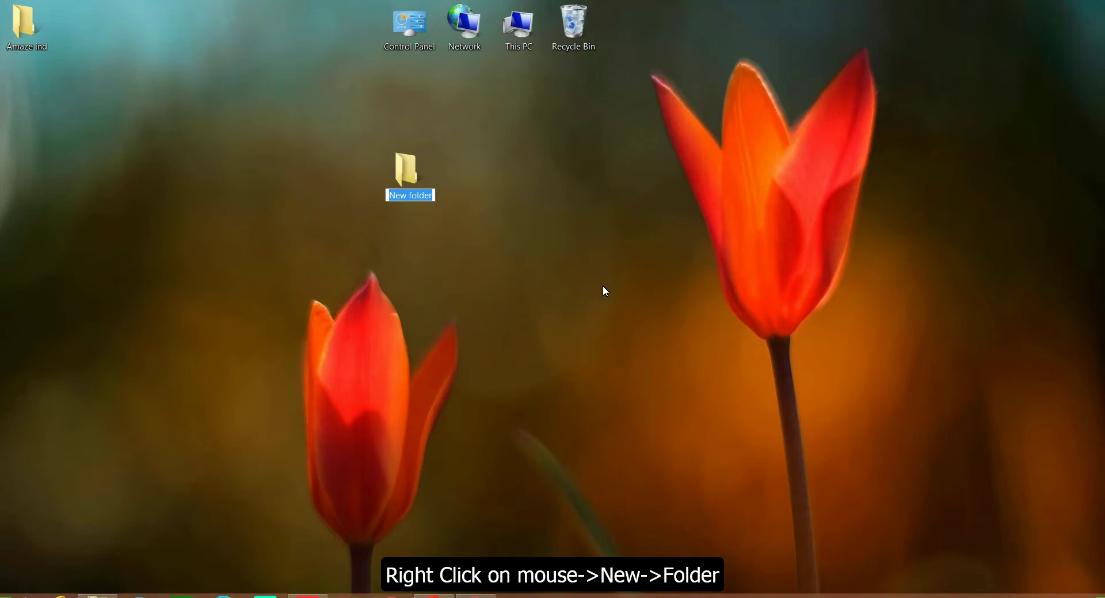
type("Amaze Ind 1")
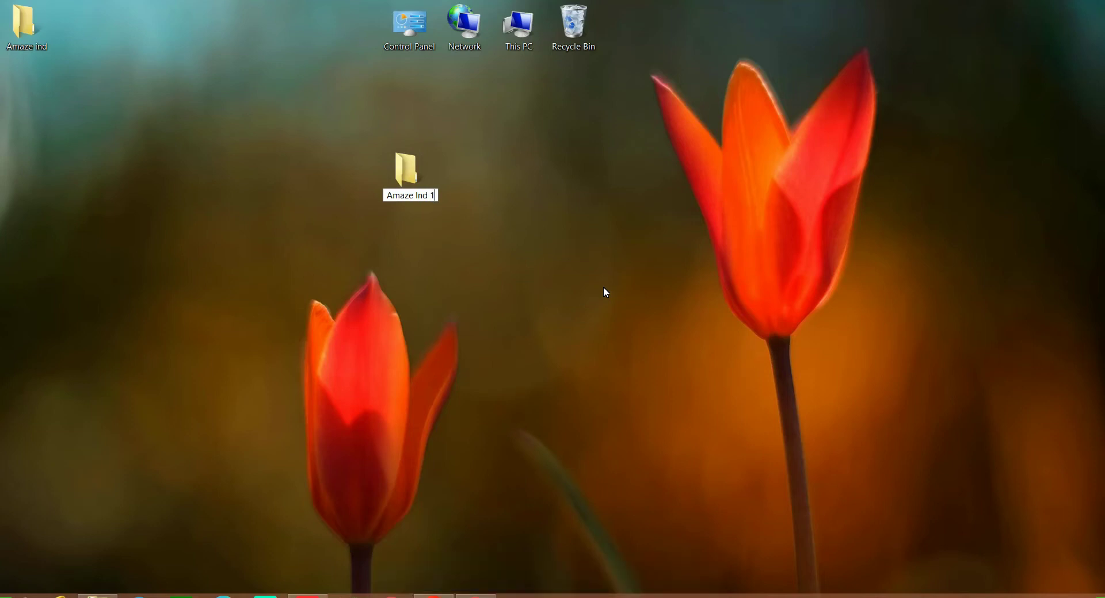
key("Return")
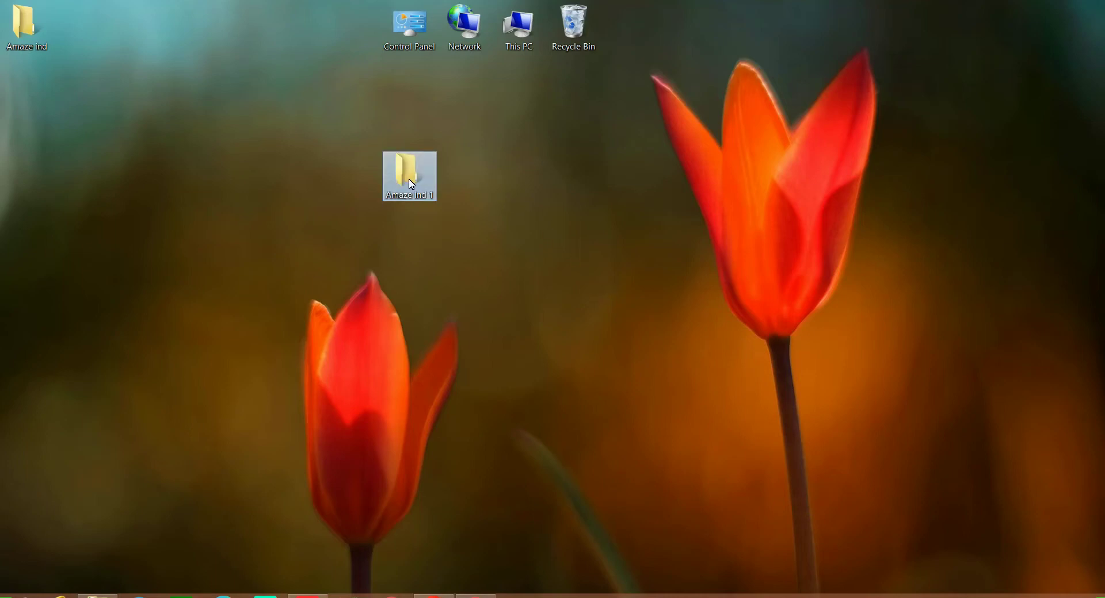
left_click(443, 223)
left_click_drag(407, 179, 198, 169)
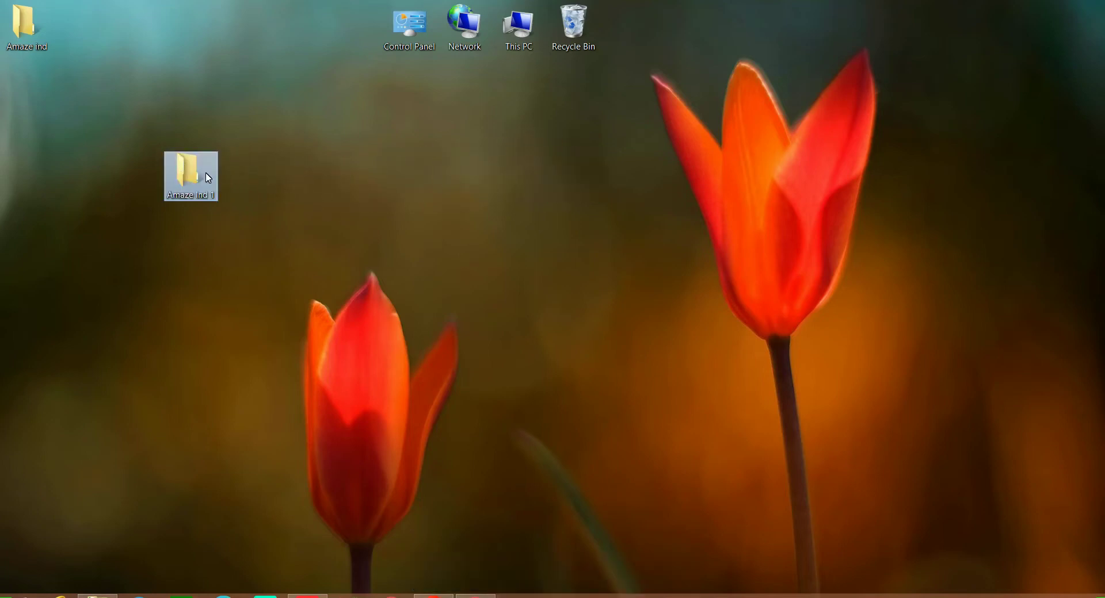
left_click(299, 191)
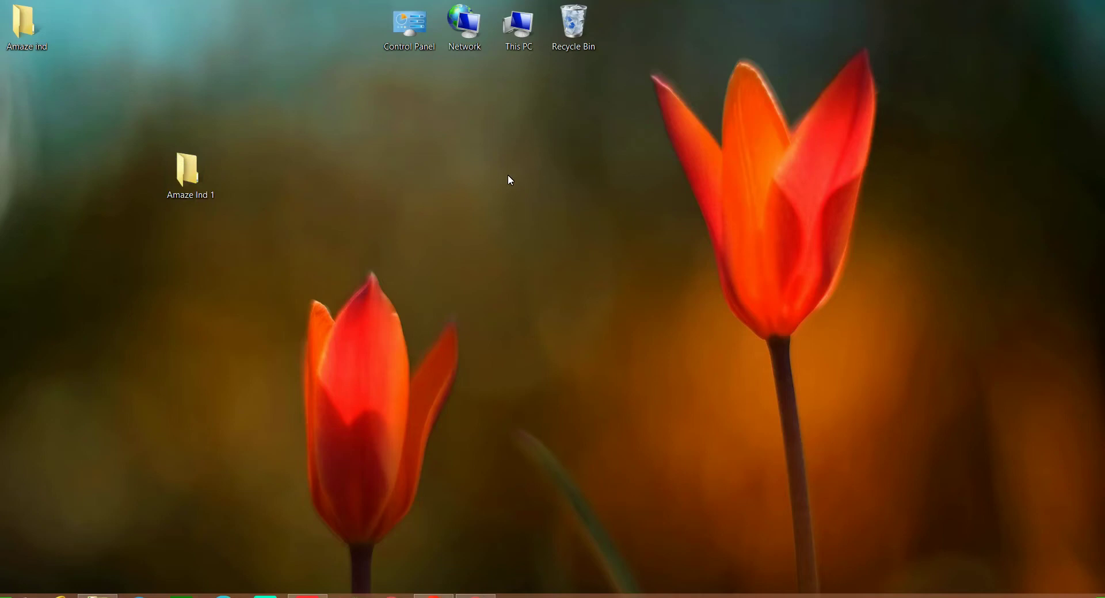
Create a second desktop folder named Amaze Ind 2 and place it directly below Amaze Ind 1.
right_click(402, 144)
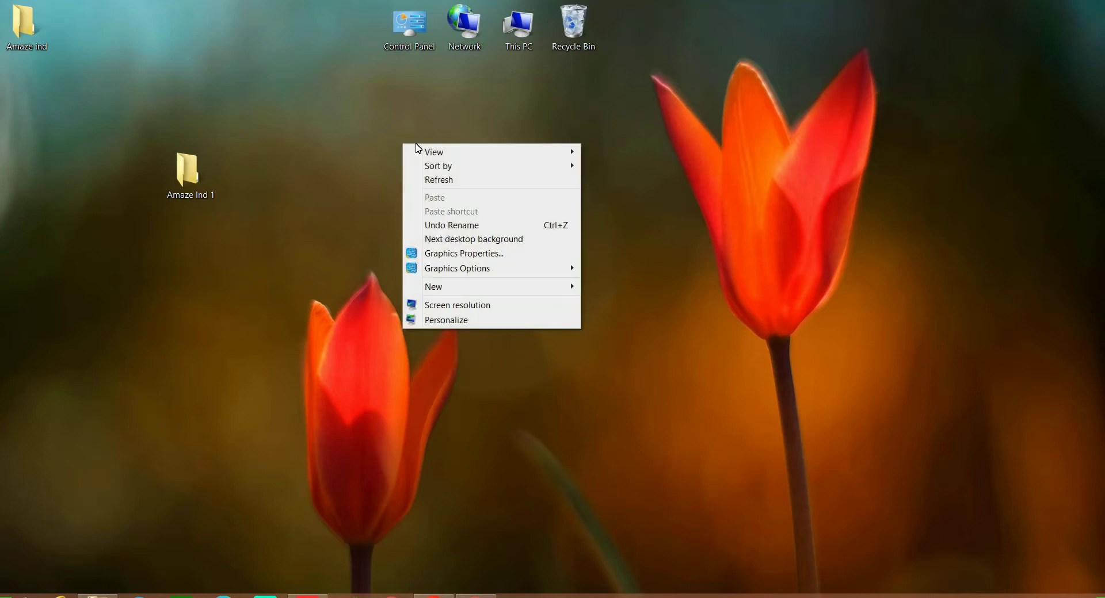
left_click(511, 287)
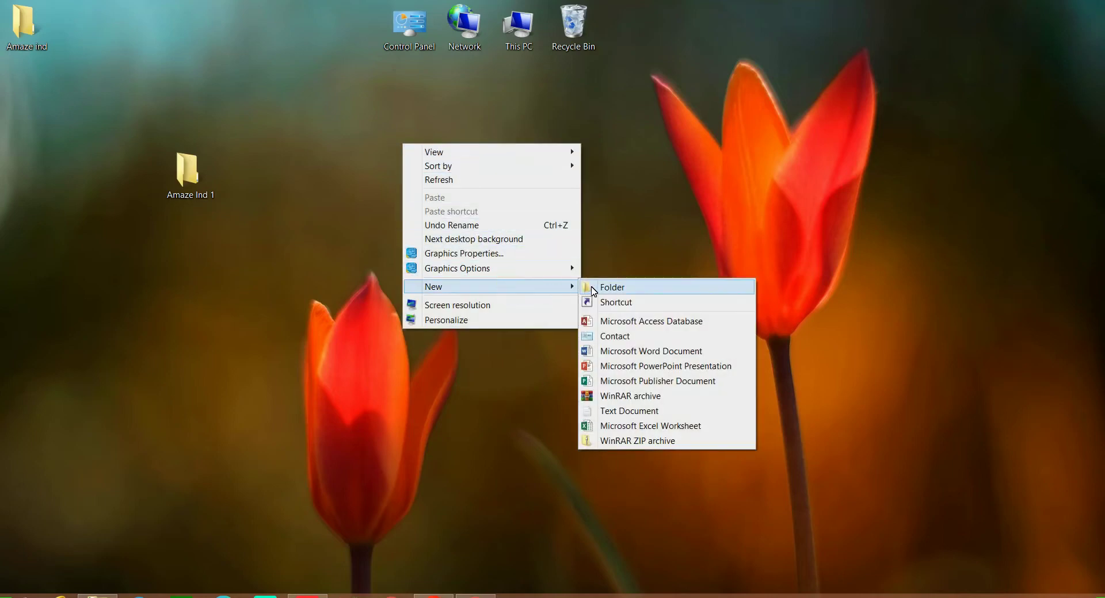
left_click(593, 287)
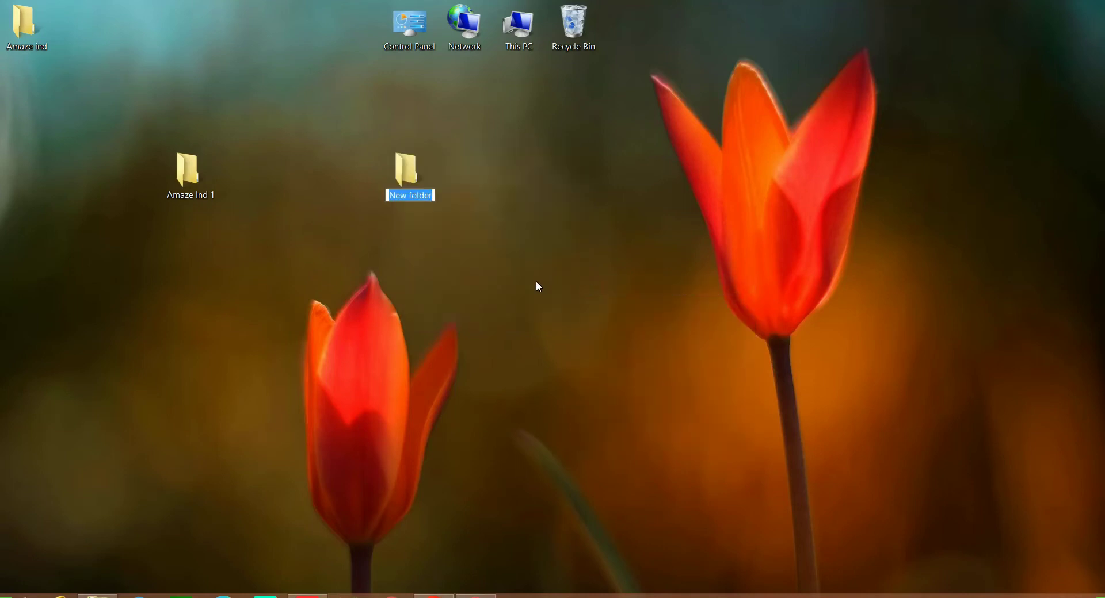
type("Amaze Ind 2")
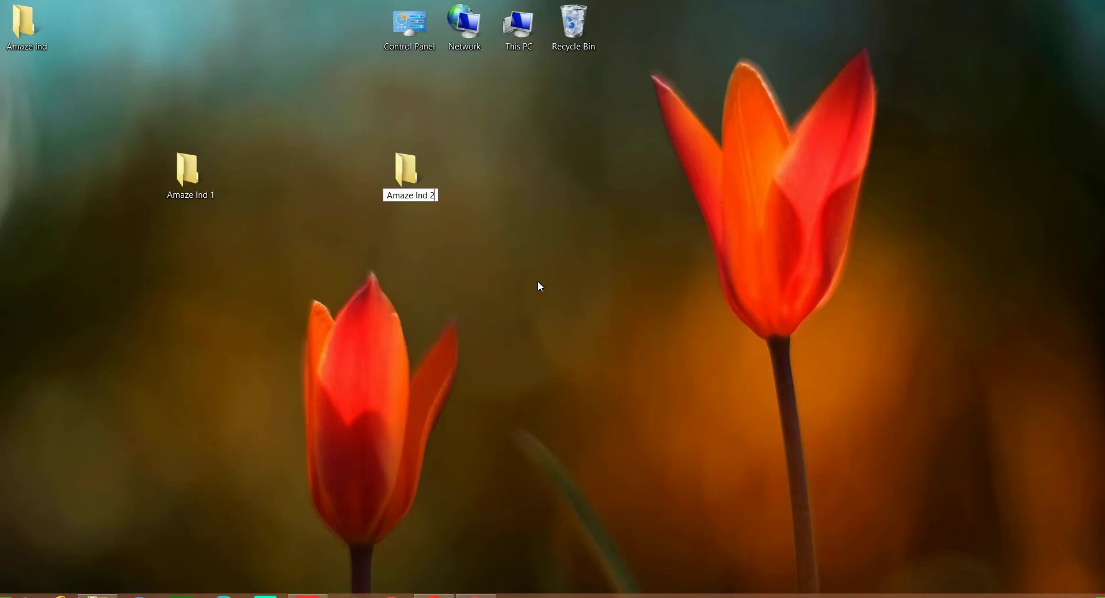
key("Return")
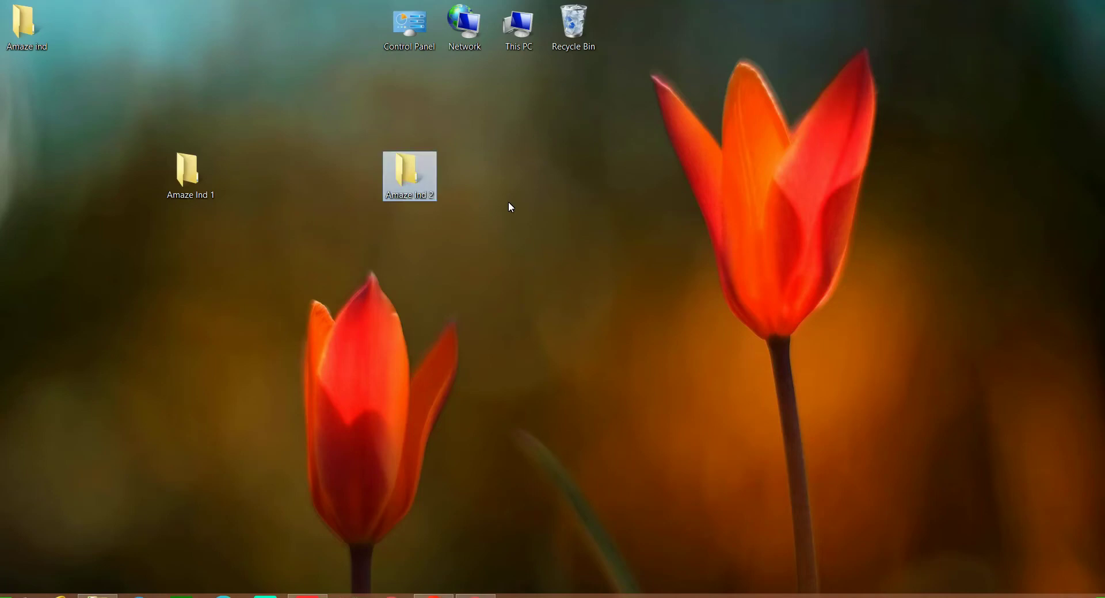
left_click(500, 167)
left_click_drag(413, 187, 202, 254)
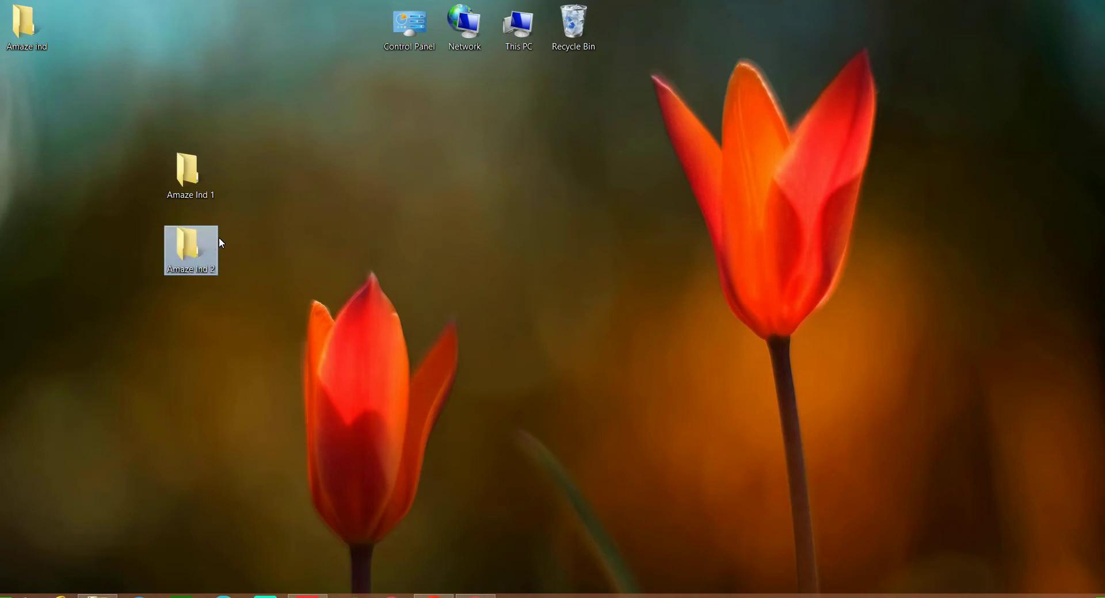
Create another desktop folder with the duplicate name Amaze Ind 1 and agree to merge it with the existing folder.
right_click(289, 170)
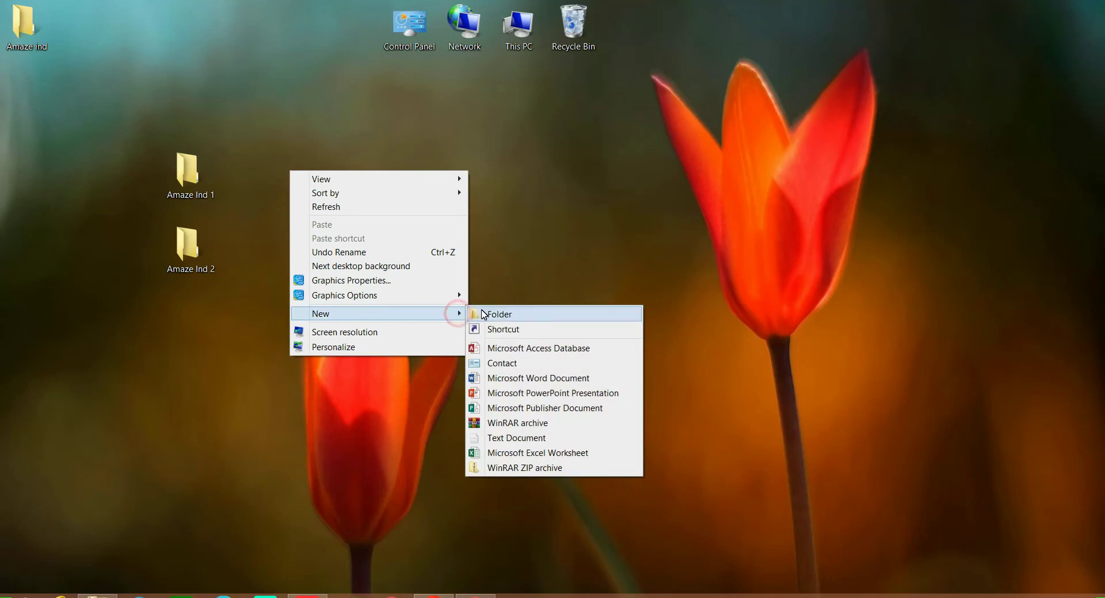
left_click(487, 314)
type("A")
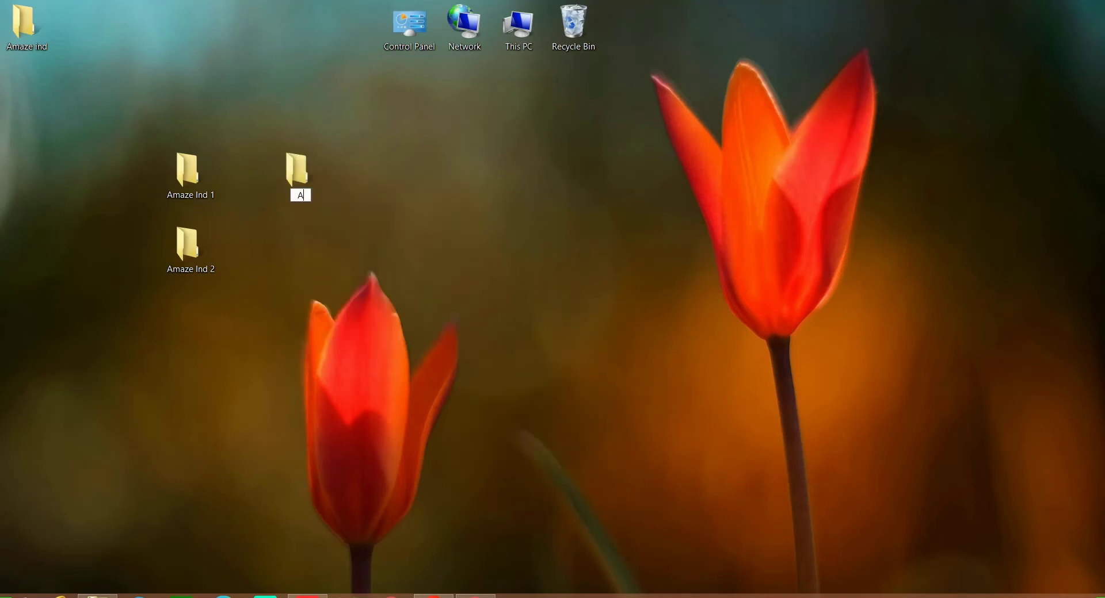
type("maze Ind 1")
key("Return")
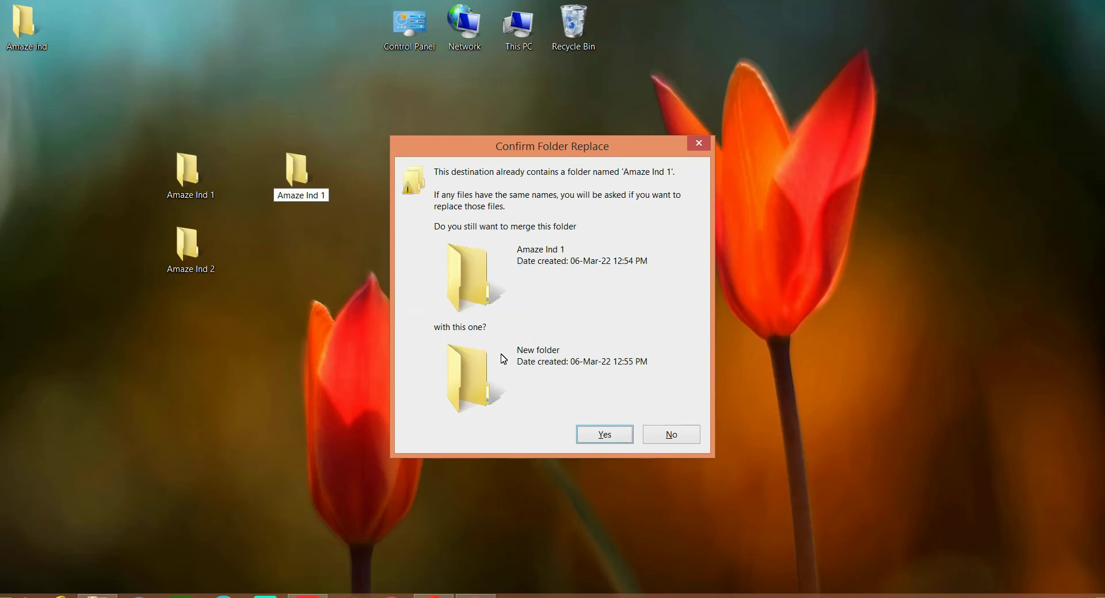
left_click(604, 436)
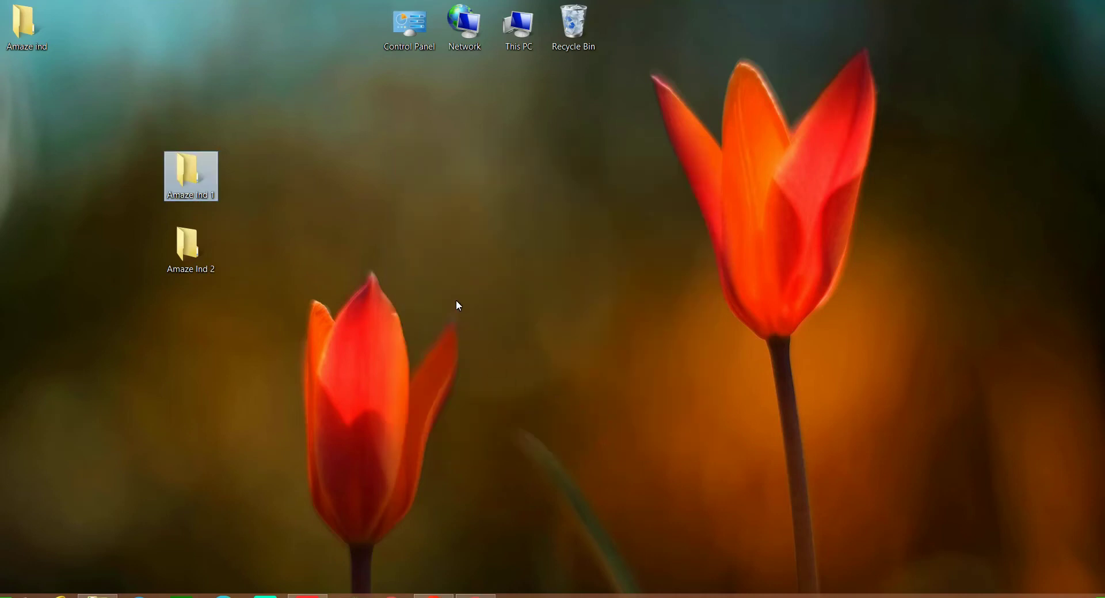
Create a new desktop folder, try to name it Amaze Ind 1, and decline merging it with the existing folder.
right_click(407, 185)
left_click(510, 331)
left_click(593, 329)
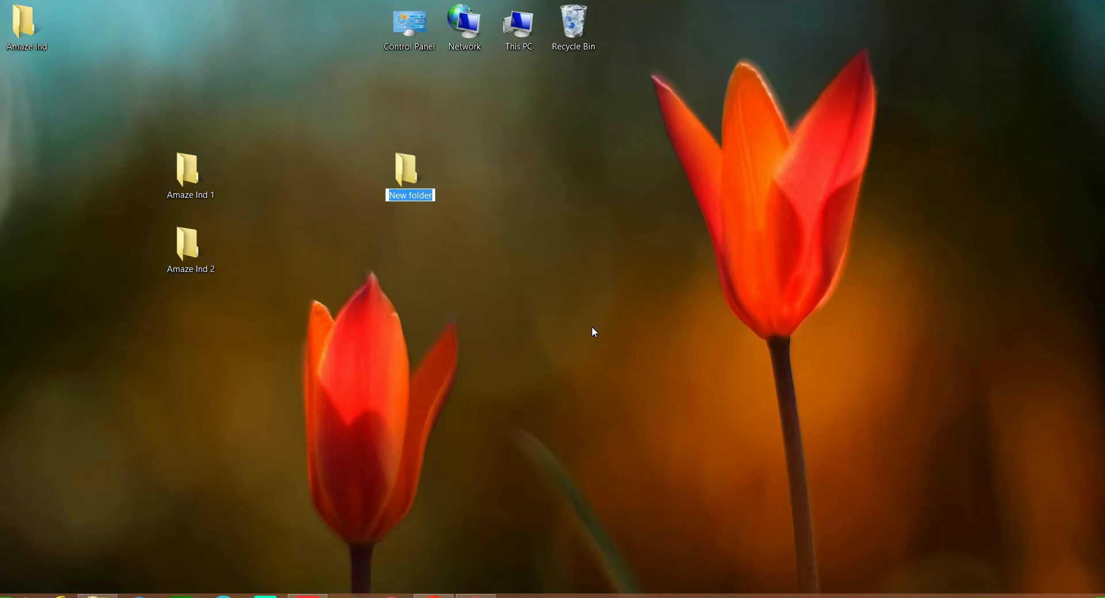
type("Amaze Ind 1")
key("Return")
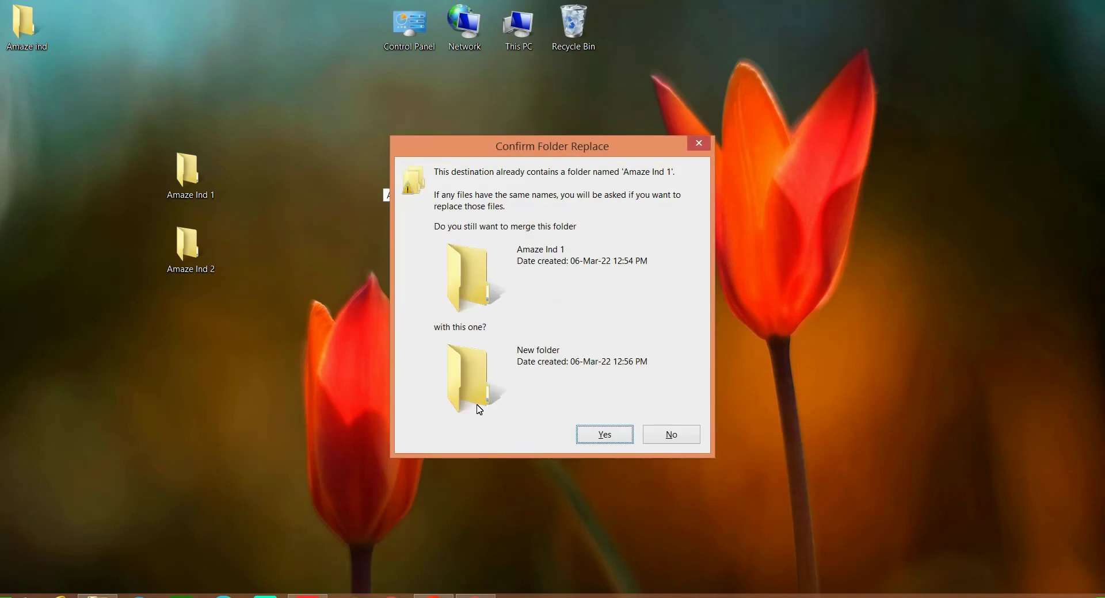
left_click(668, 436)
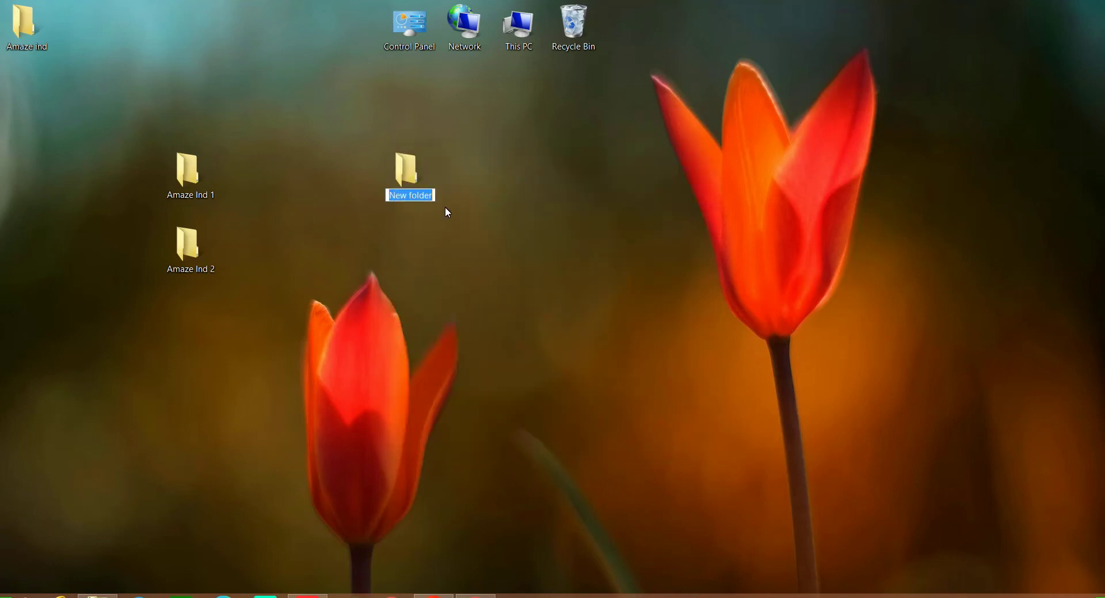
Name the new folder Amaze Ind 3 and place it directly below Amaze Ind 2.
type("Amaze Ind 3")
key("Return")
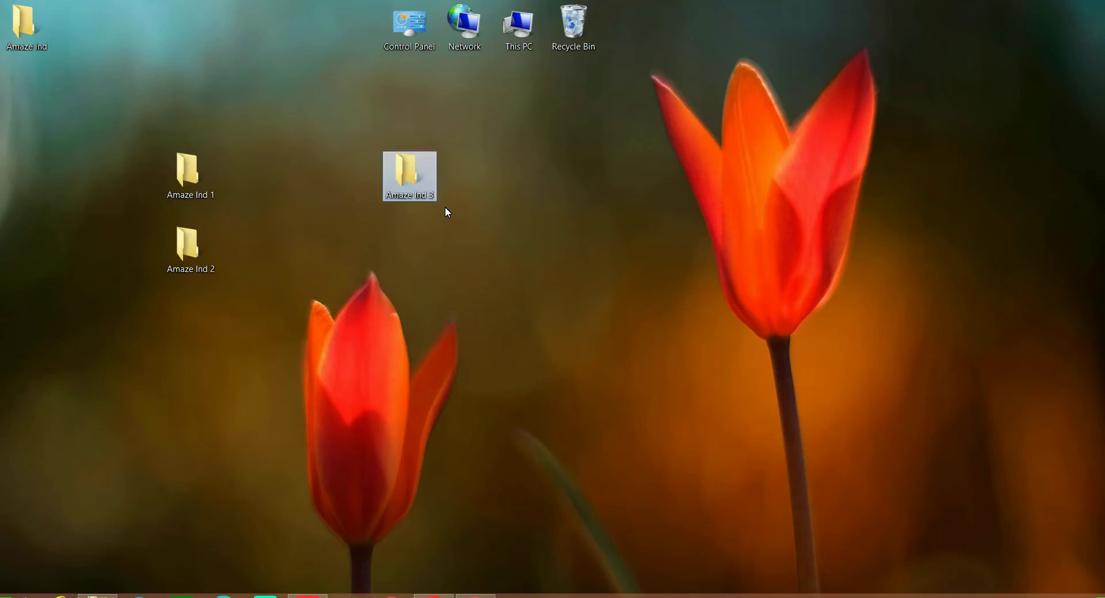
left_click(500, 269)
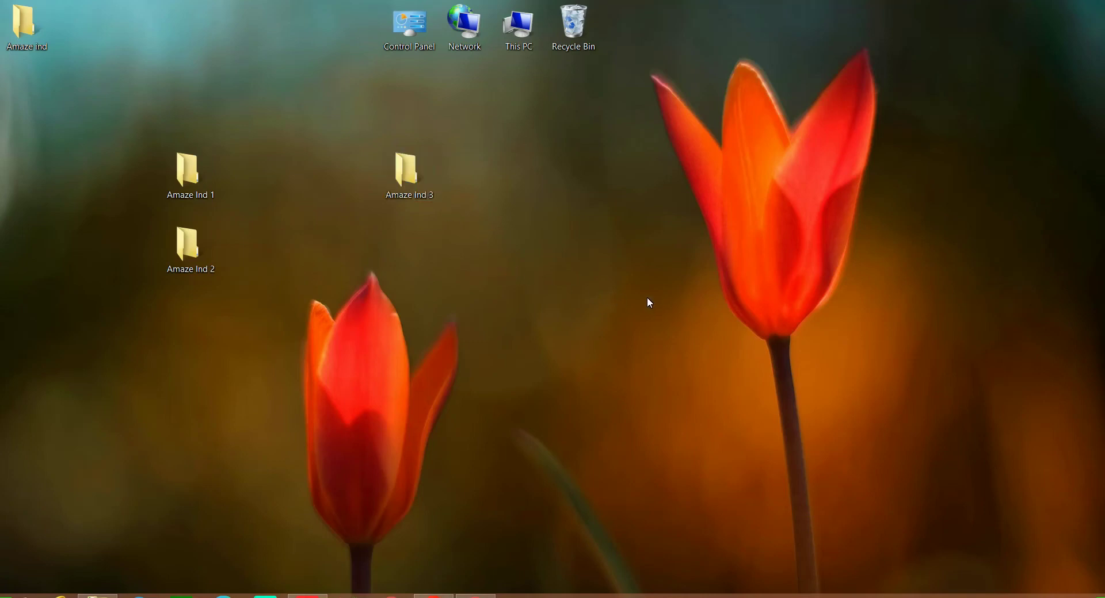
left_click_drag(404, 183, 191, 320)
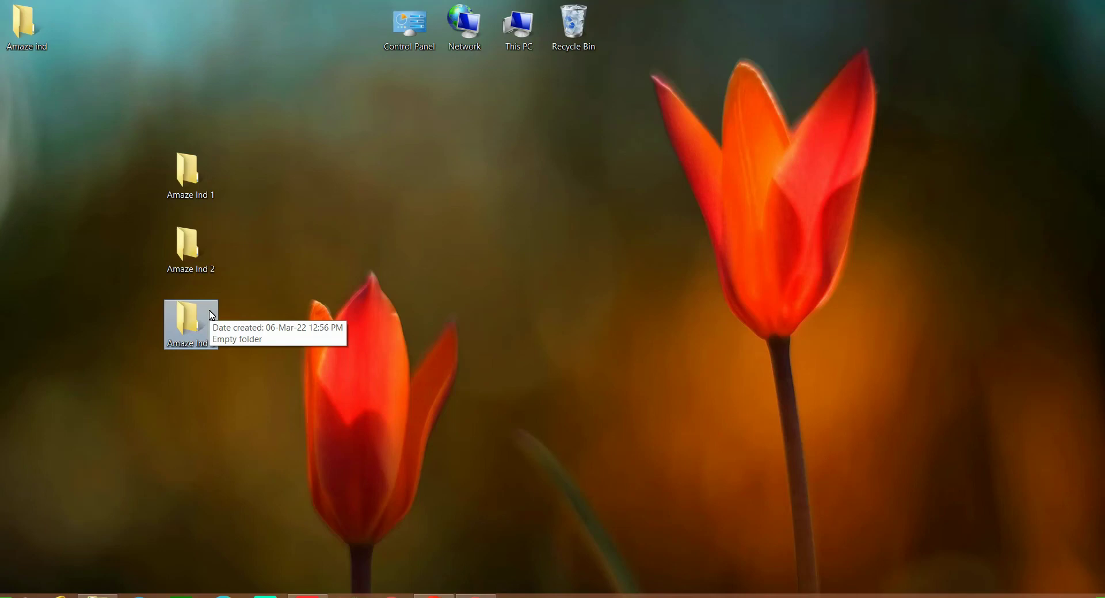
left_click(315, 239)
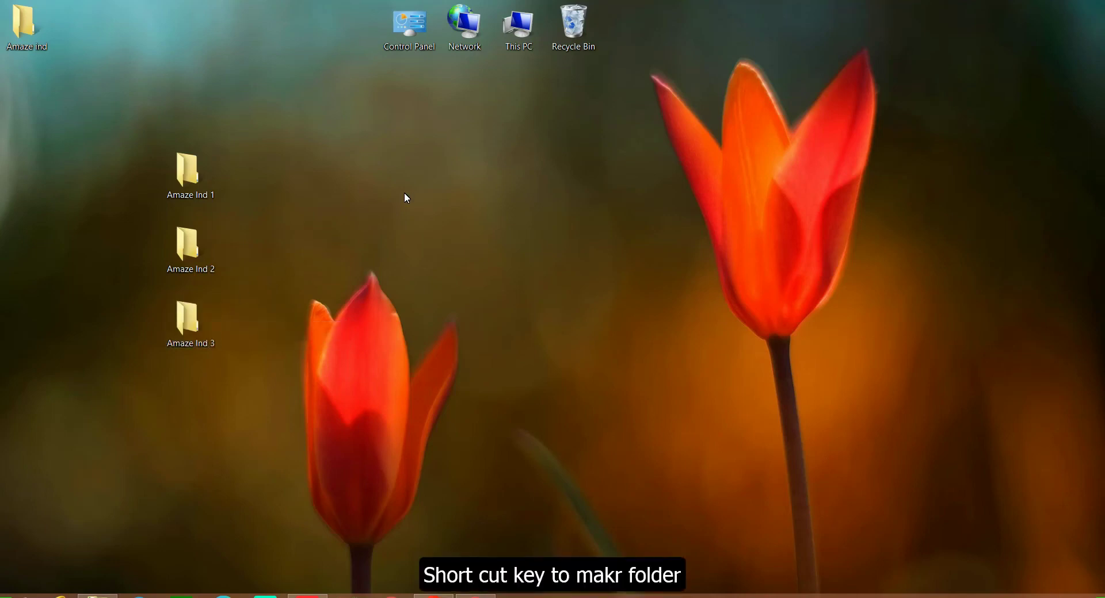
Create a fourth desktop folder and name it Amaze Ind 4, correcting the typos in its name.
key("ctrl+shift+n")
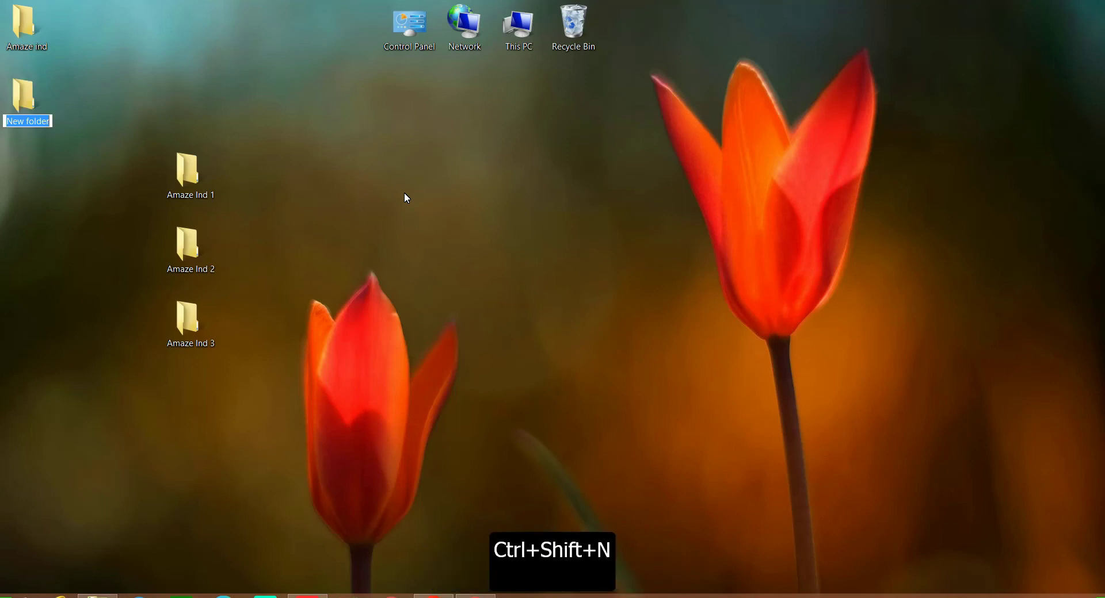
type("Ai")
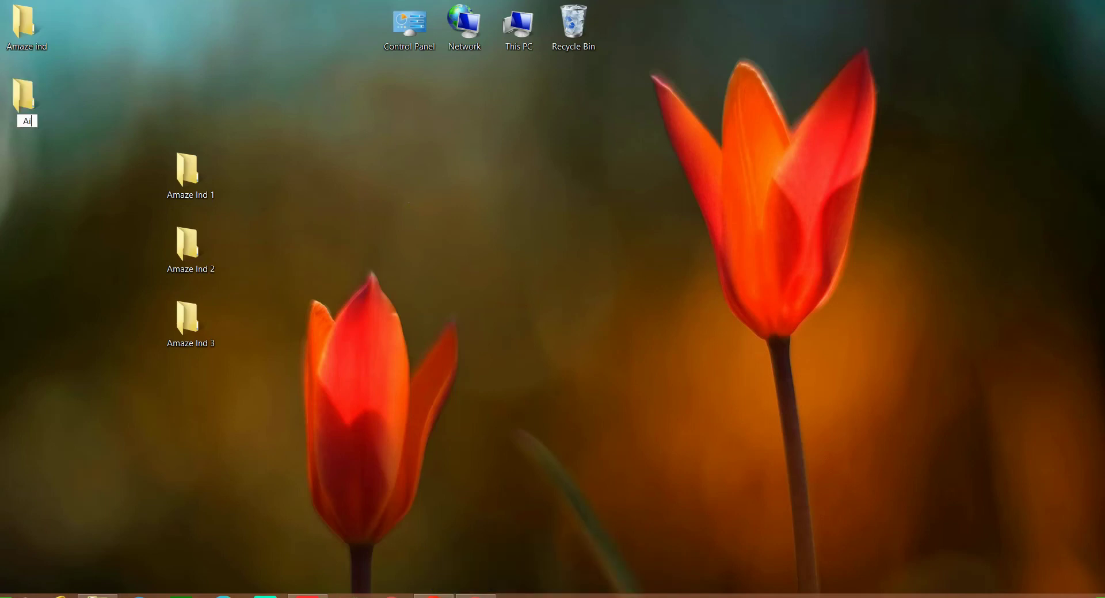
key("BackSpace")
type("amaze ind 4")
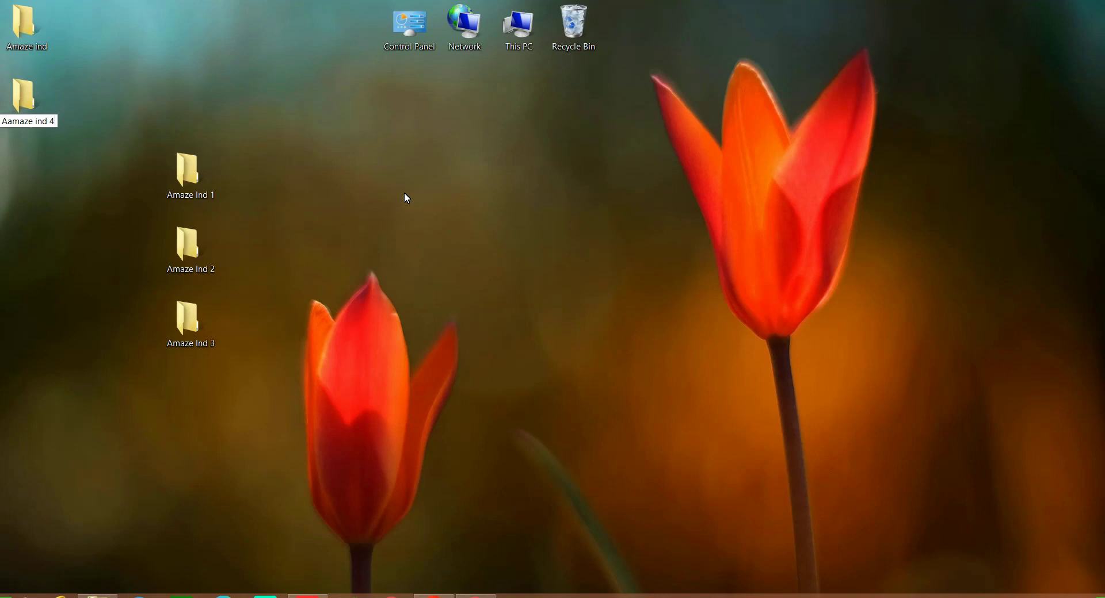
key("Left")
key("Left")
key("BackSpace")
type("I")
key("BackSpace")
key("Return")
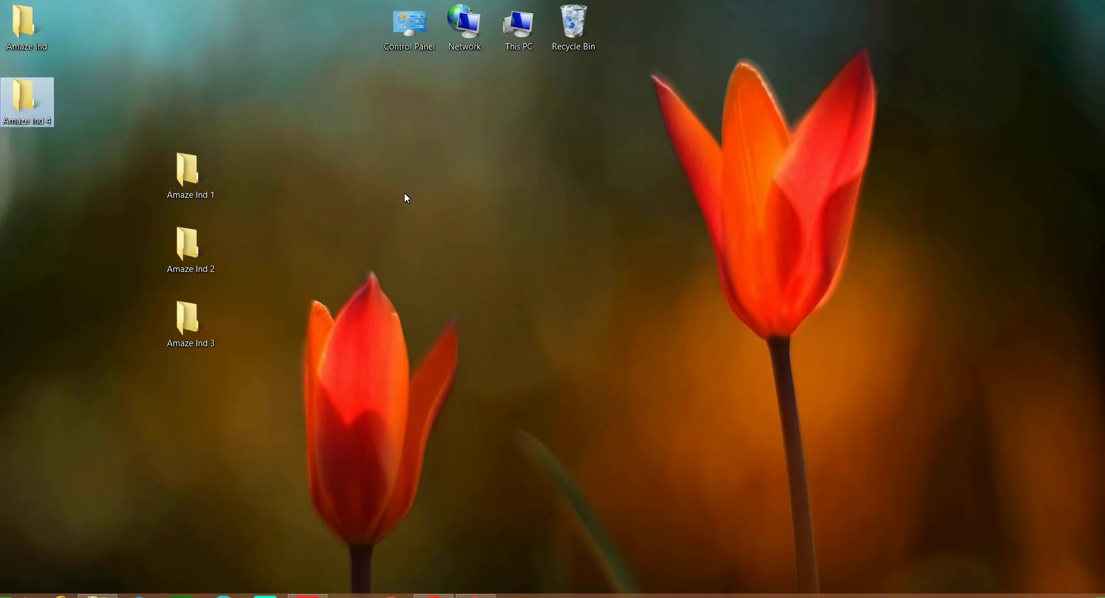
Move the Amaze Ind 4 folder next to Amaze Ind 2 on the desktop.
left_click(434, 223)
left_click_drag(47, 102, 261, 257)
left_click(298, 240)
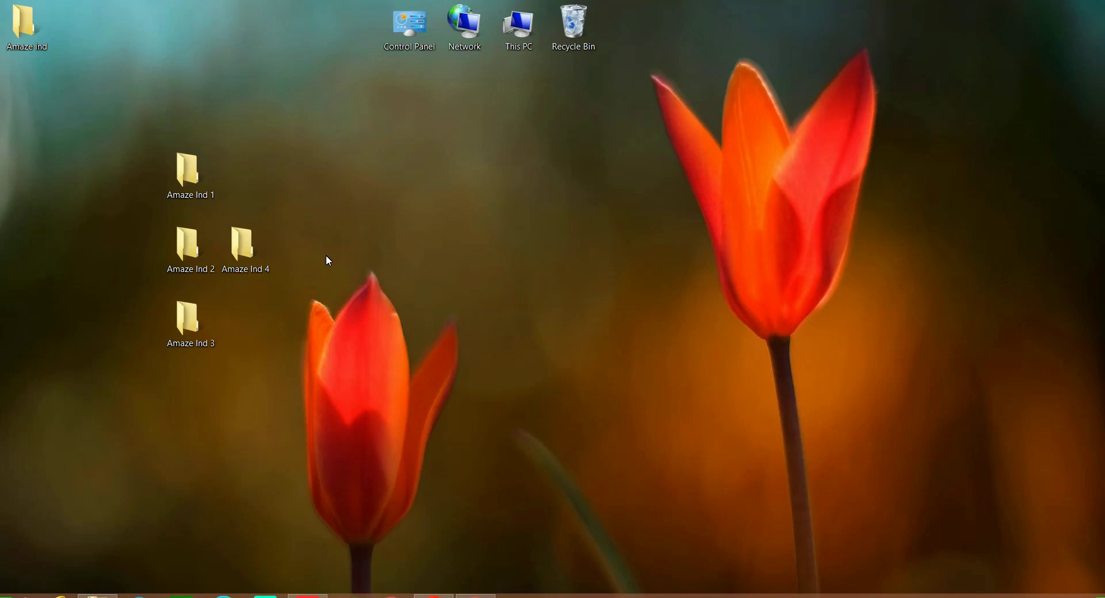